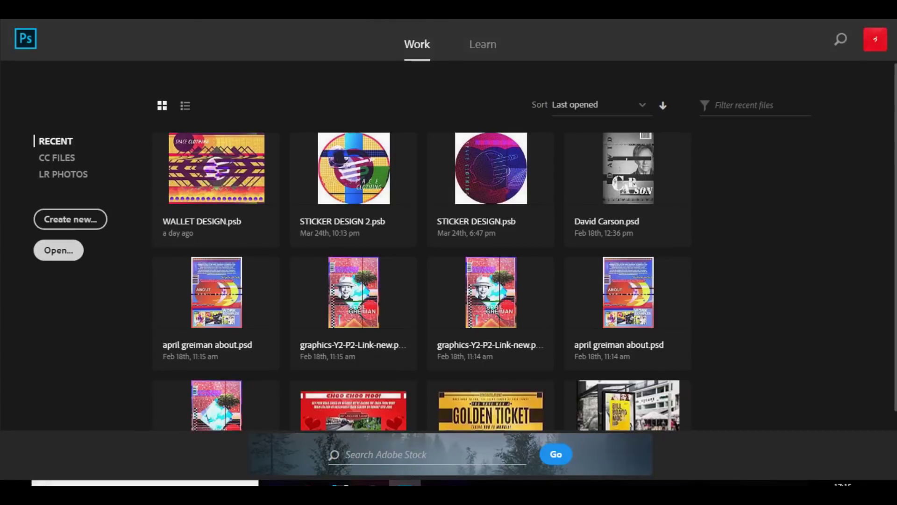
Step: Open Fortnite Graphics Pack.psd from the Desktop folder
left_click(58, 250)
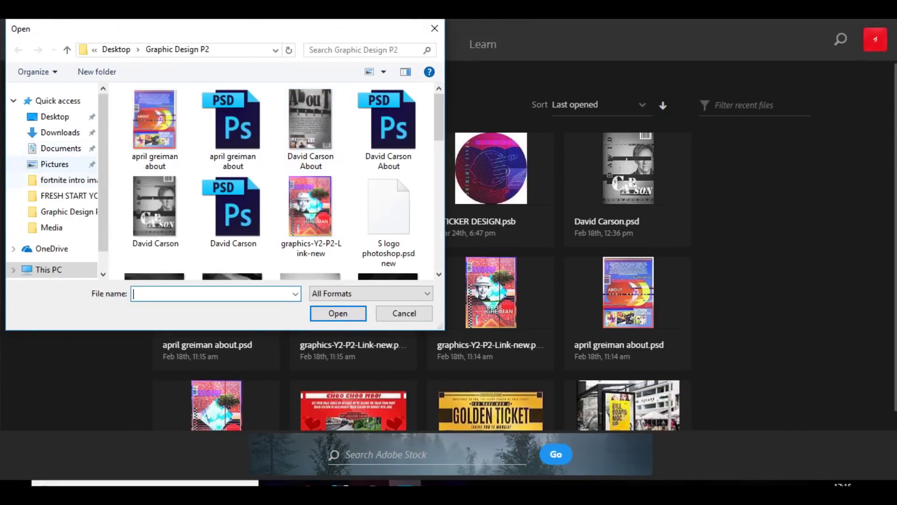
left_click(55, 117)
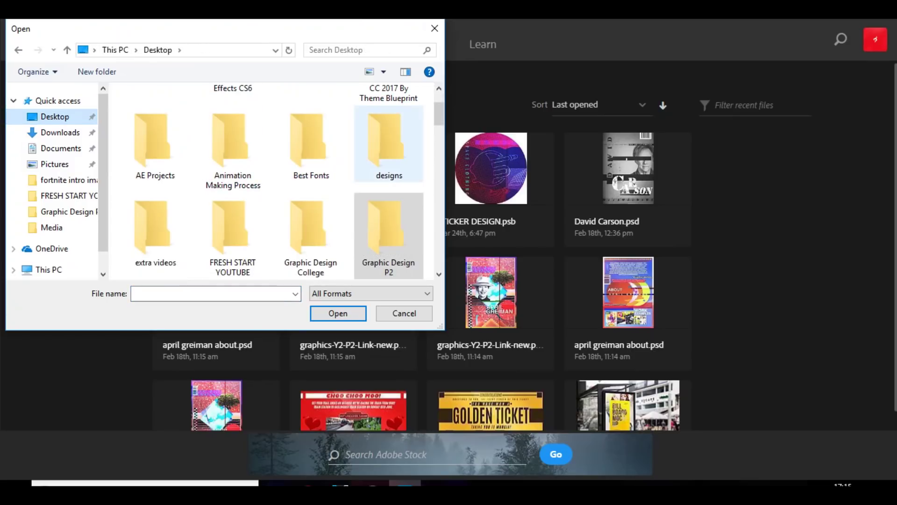
left_click_drag(439, 113, 439, 118)
scroll(303, 101, "down", 8)
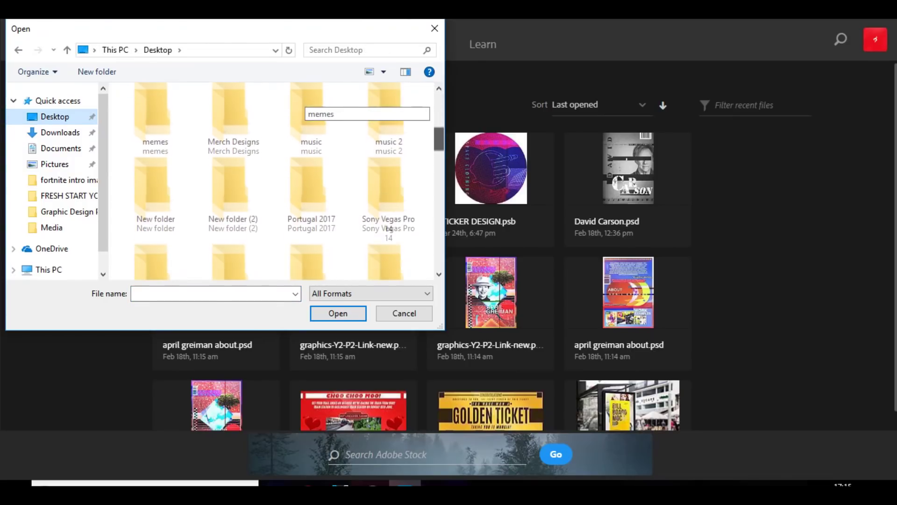
scroll(304, 108, "down", 10)
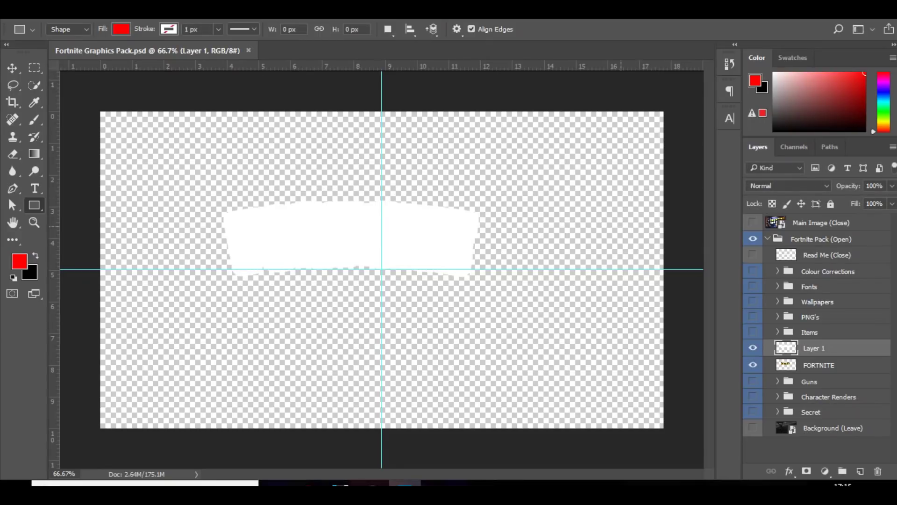
Step: Hide the FORTNITE layer and the Fortnite Pack (Open) group, and show the Main Image (Close) layer
left_click(753, 365)
left_click(753, 239)
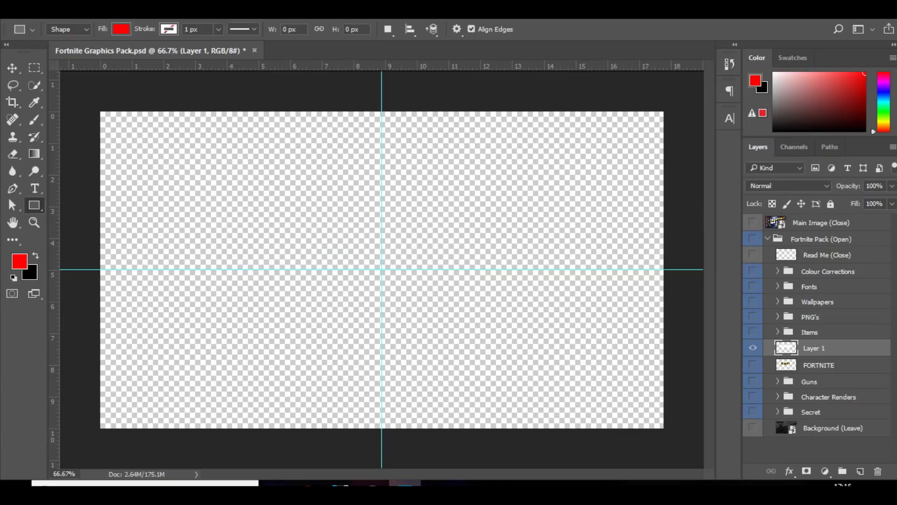
left_click(821, 239)
left_click(753, 222)
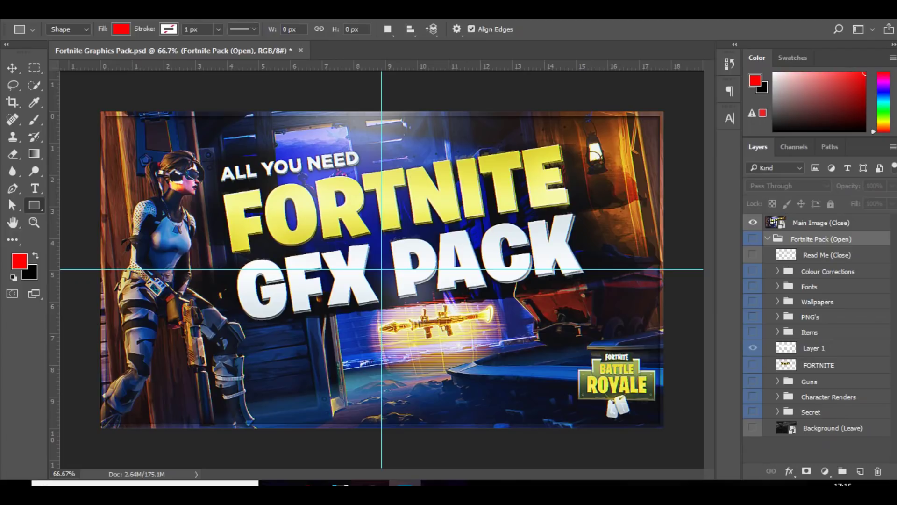
Step: Show and expand the Wallpapers group, and make its skydiver landscape wallpaper layer visible and selected
left_click(817, 302)
left_click(753, 301)
left_click(777, 301)
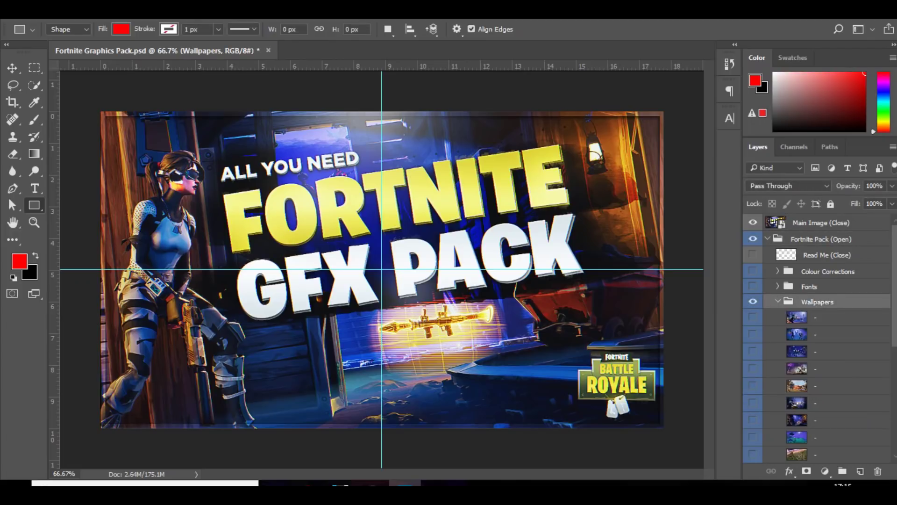
left_click(752, 454)
left_click(830, 454)
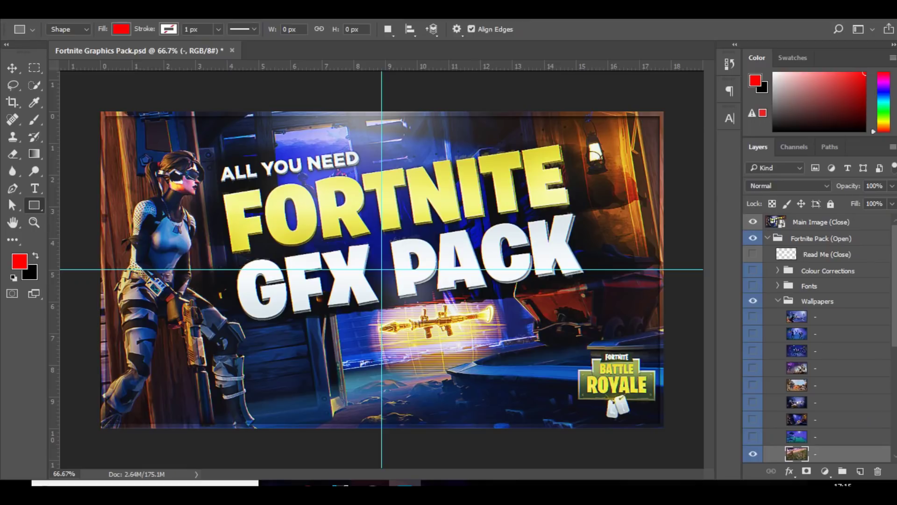
Step: Convert the skydiver wallpaper layer to a smart object and open its contents for editing
double_click(831, 454)
key("Escape")
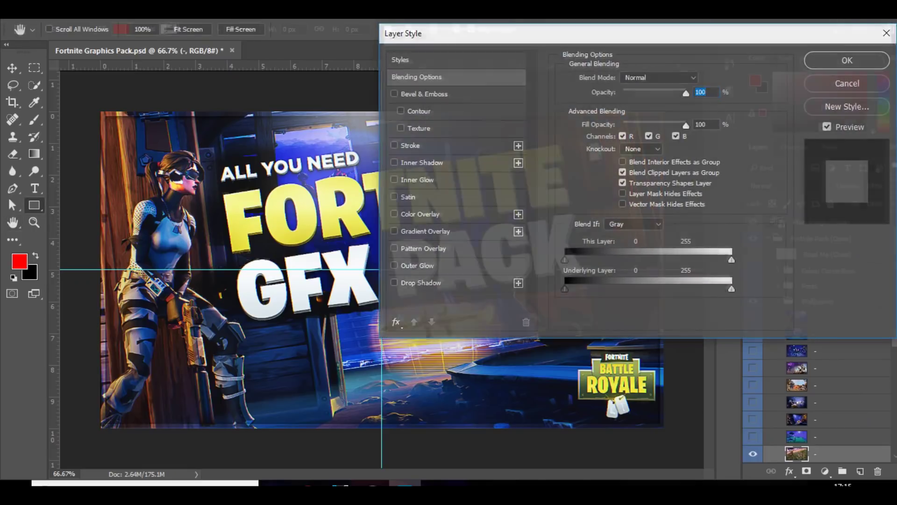
right_click(822, 454)
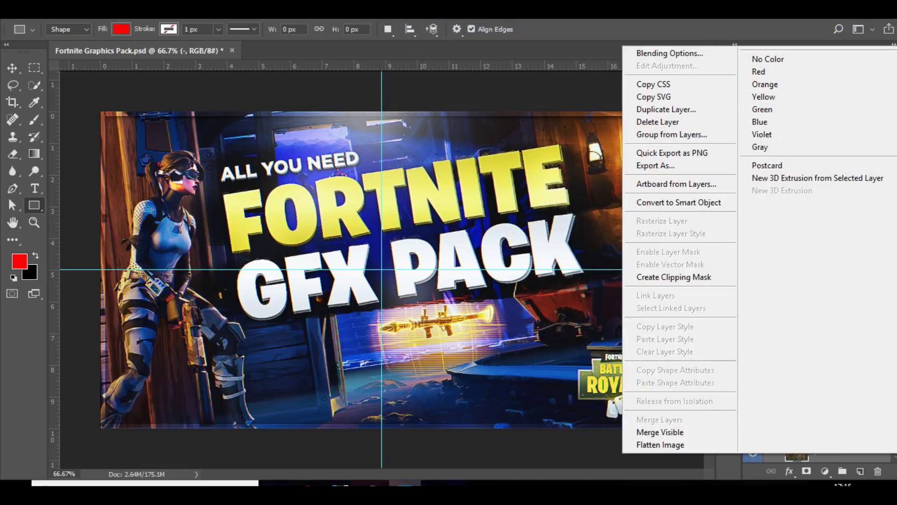
left_click(654, 203)
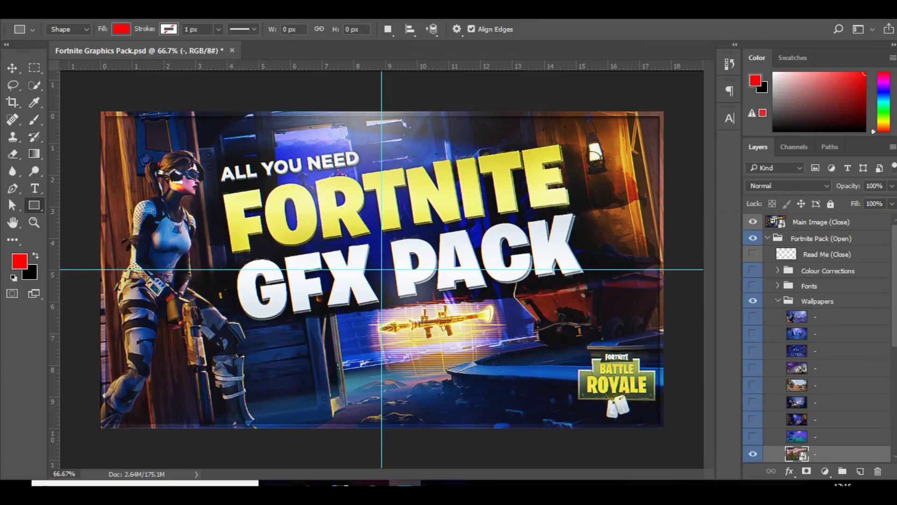
double_click(796, 454)
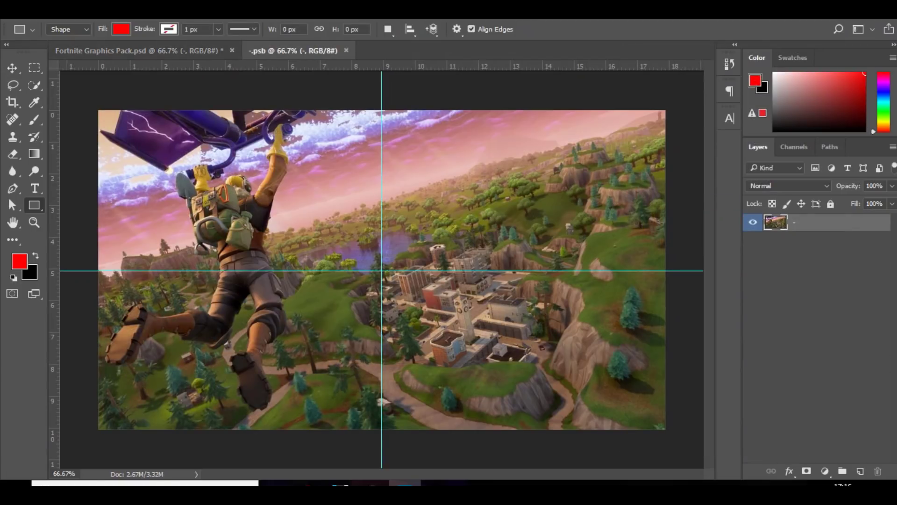
Step: Hide the guides and bring up the Adjustments controls for the wallpaper document
key("ctrl+h")
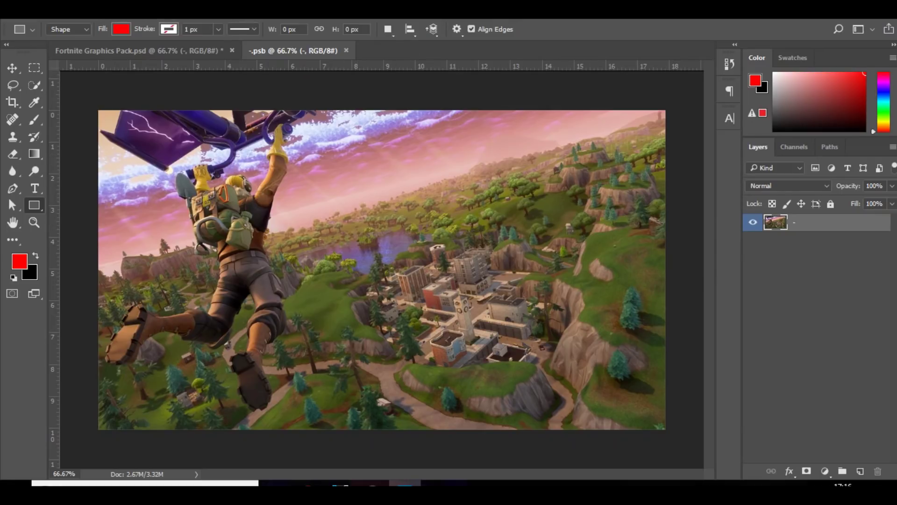
key("v")
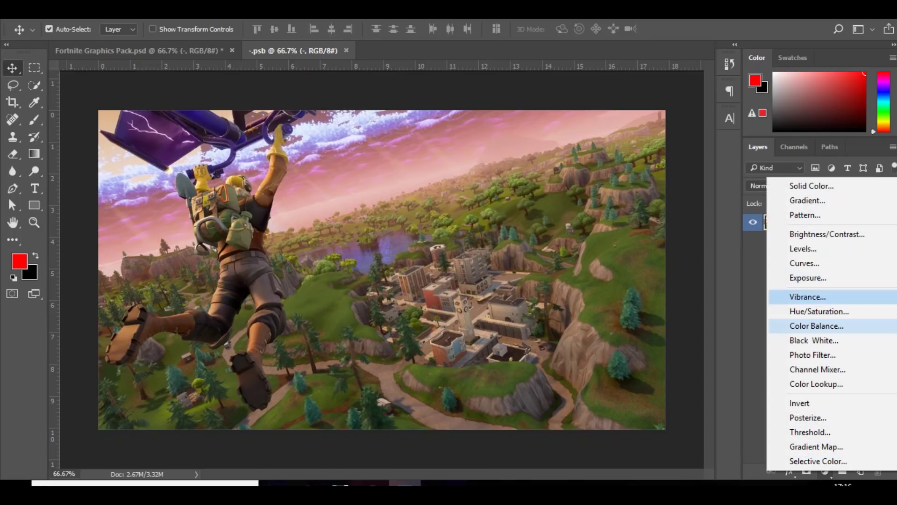
left_click(813, 355)
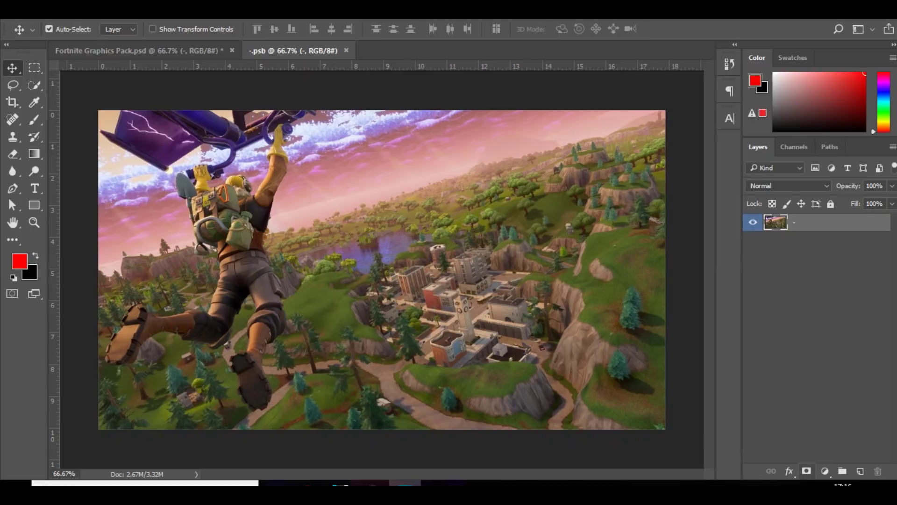
left_click(313, 13)
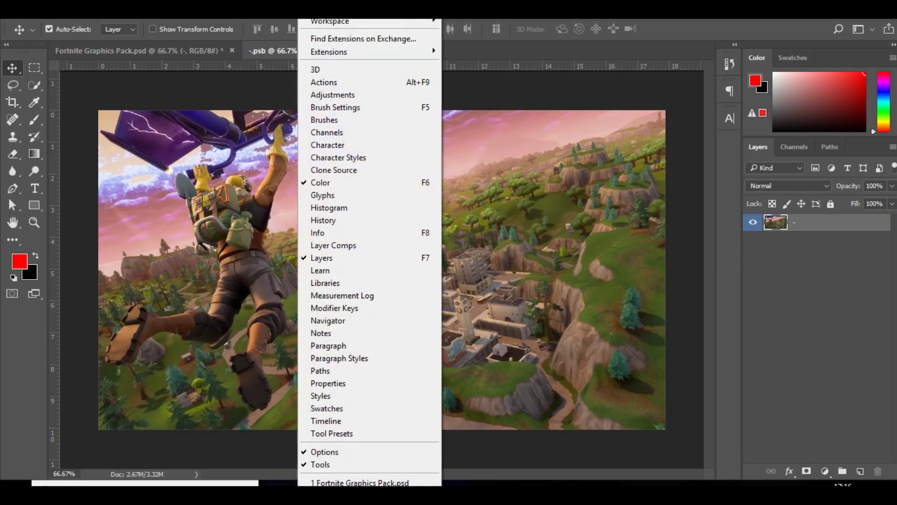
left_click(332, 95)
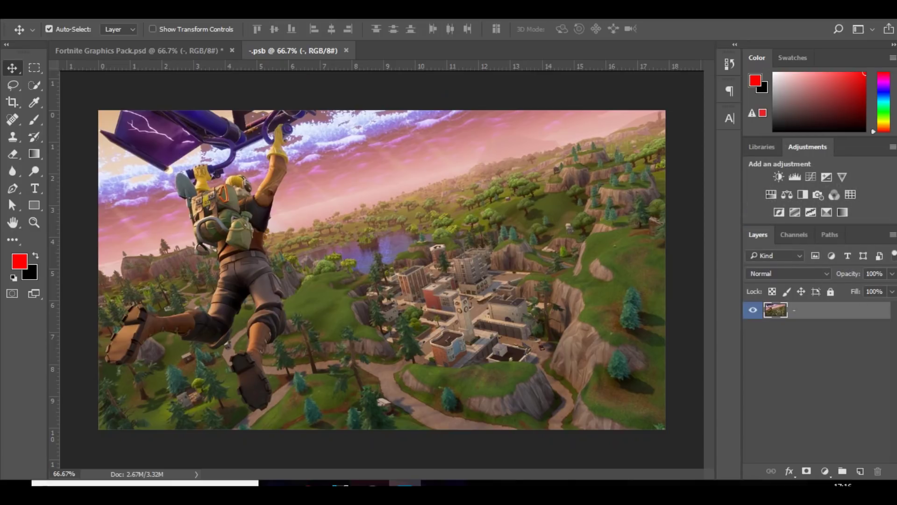
mouse_move(807, 147)
left_mouse_down()
mouse_move(520, 152)
mouse_move(795, 148)
left_mouse_up()
Step: Add a Brightness/Contrast adjustment to the wallpaper with brightness -17 and contrast about 33
left_click(779, 177)
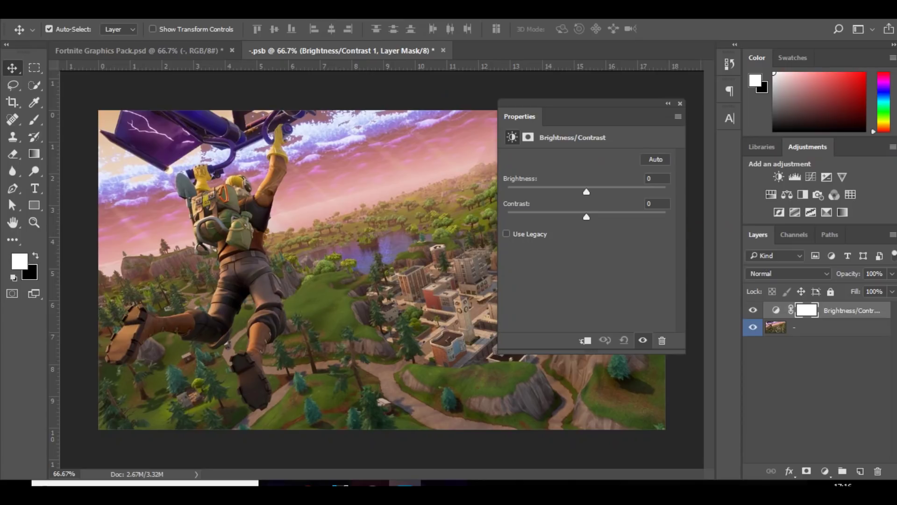
left_click_drag(586, 192, 612, 216)
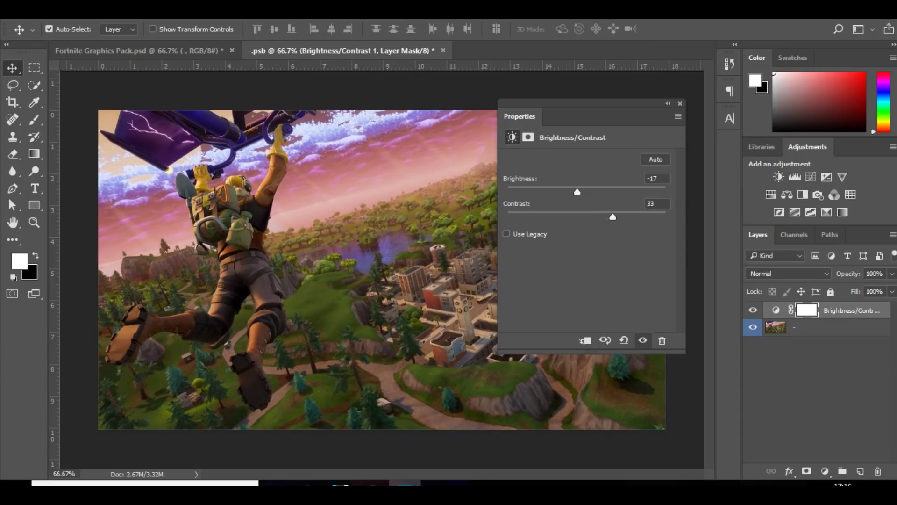
mouse_move(613, 217)
left_mouse_down()
mouse_move(641, 217)
mouse_move(611, 217)
left_mouse_up()
Step: Add a Curves adjustment with a gentle S-curve, raising the highlights slightly and lowering the shadows slightly
left_click(810, 177)
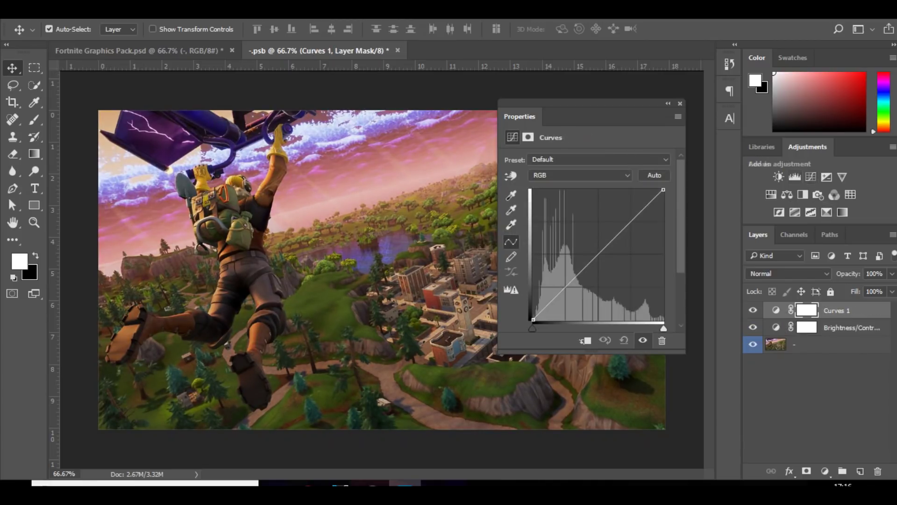
left_click_drag(627, 225, 627, 220)
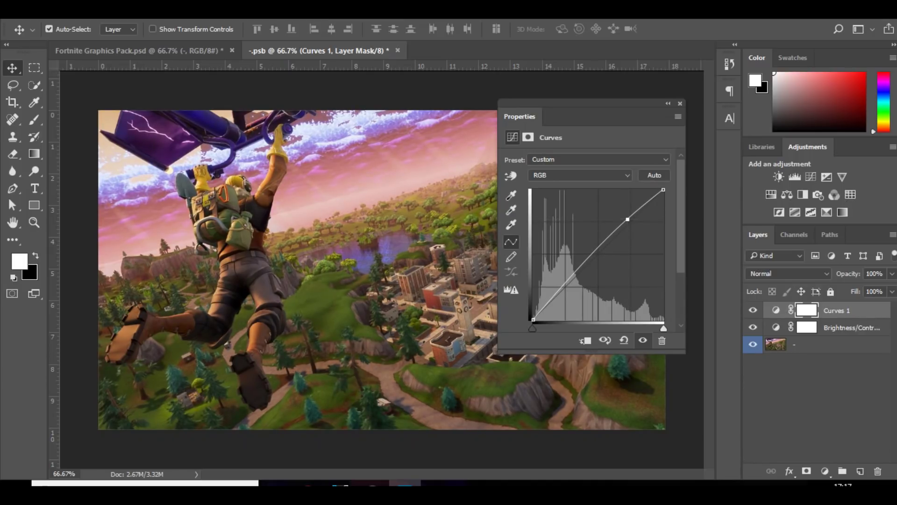
left_click_drag(566, 283, 567, 288)
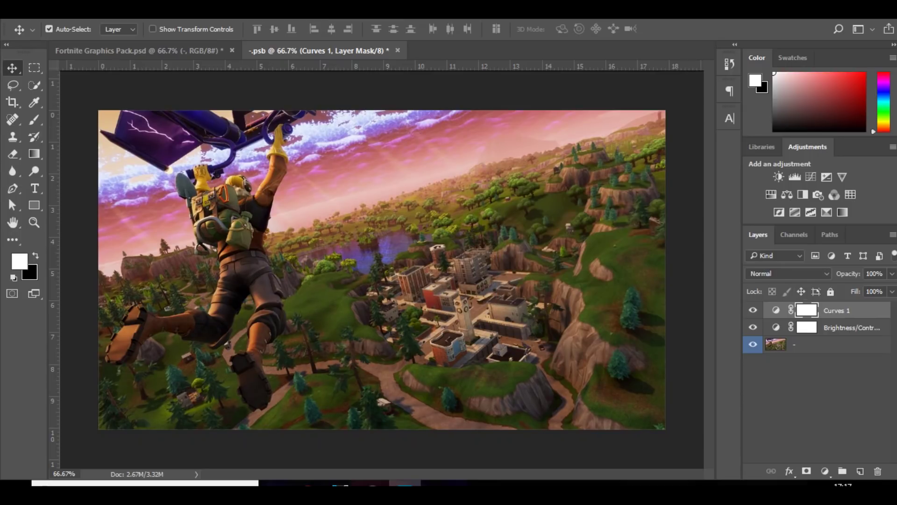
Step: Add an Exposure adjustment with exposure +0.22 and offset about +0.0125, and fine-tune the gamma correction
left_click(826, 177)
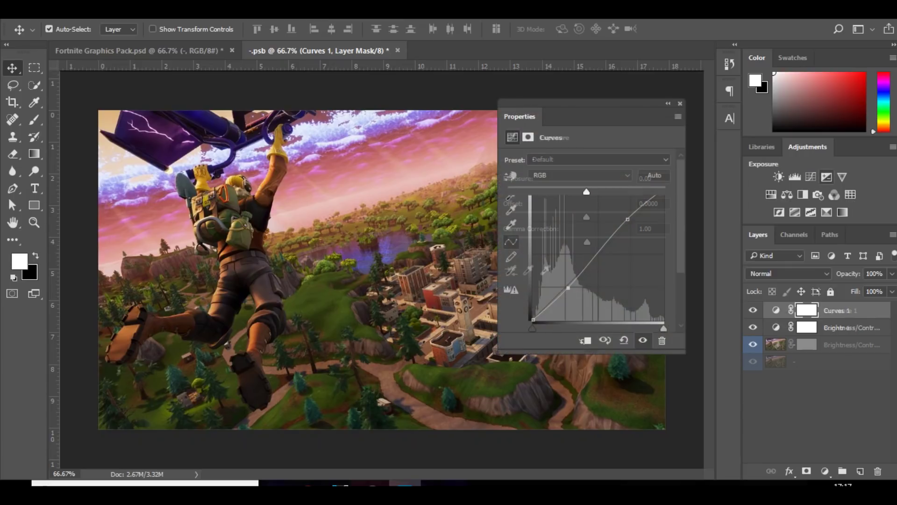
left_click_drag(586, 192, 588, 217)
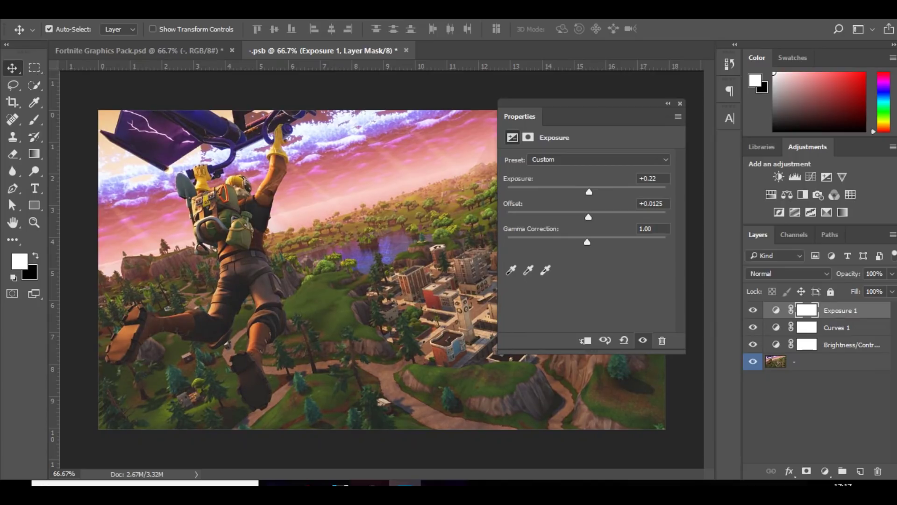
left_click_drag(589, 217, 590, 241)
Step: Group the Exposure, Curves and Brightness/Contrast layers, and compare the wallpaper with the group hidden and shown
left_click(851, 345, "shift")
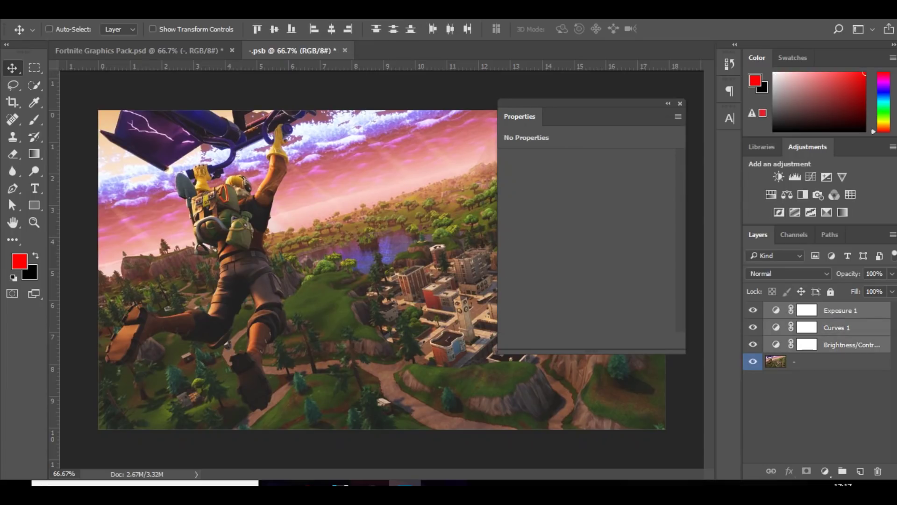
key("ctrl+g")
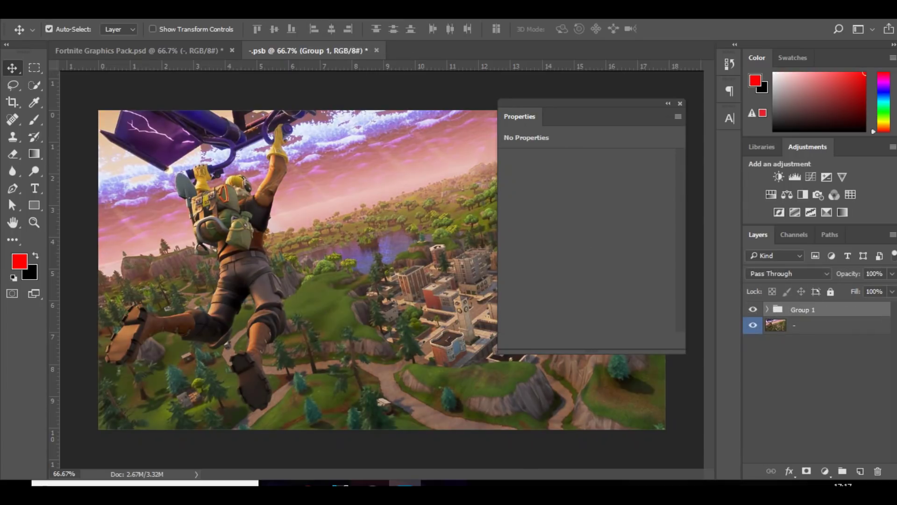
left_click(679, 103)
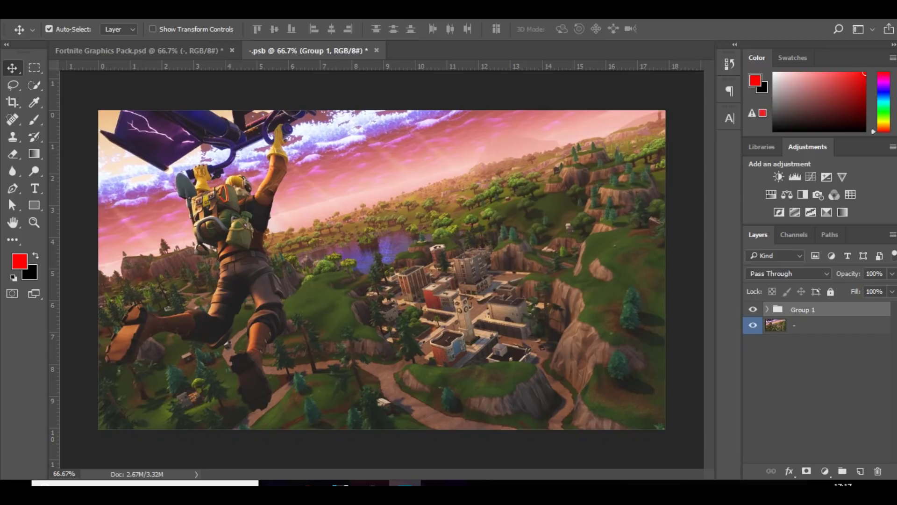
left_click(753, 310)
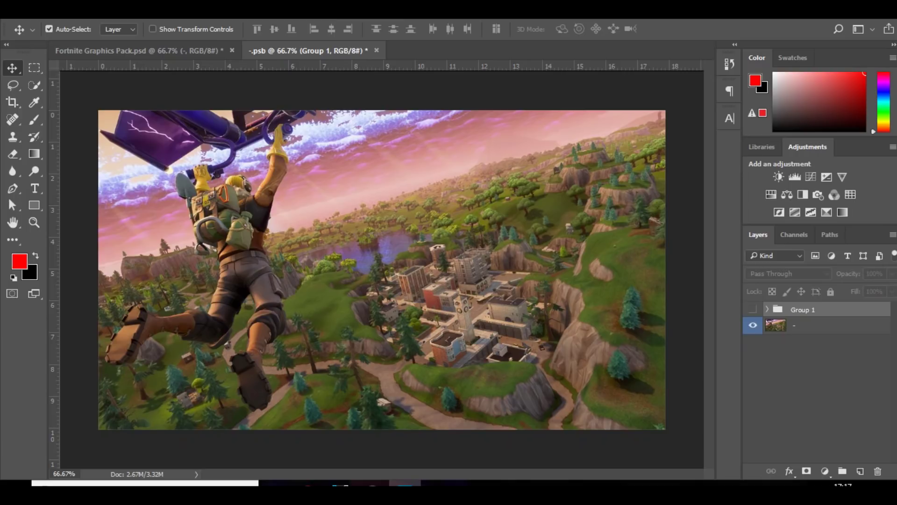
key("ctrl+comma")
key("ctrl+comma")
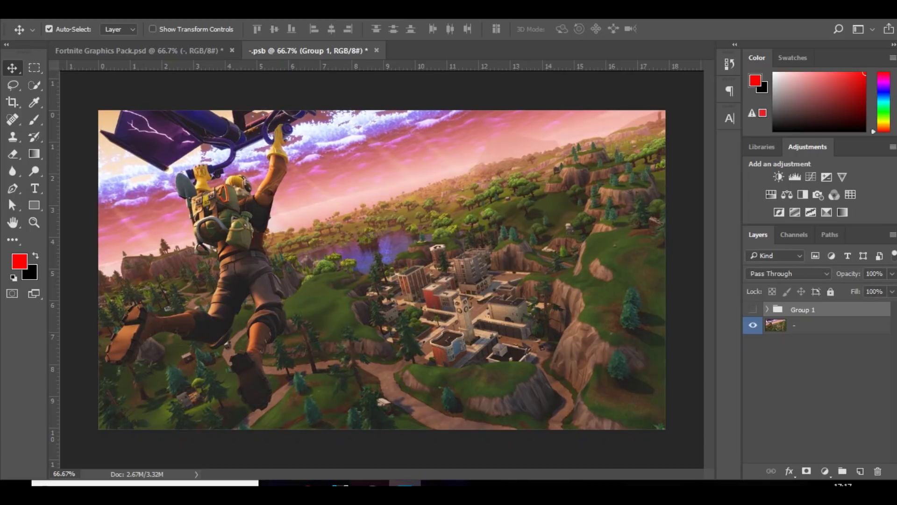
key("ctrl+comma")
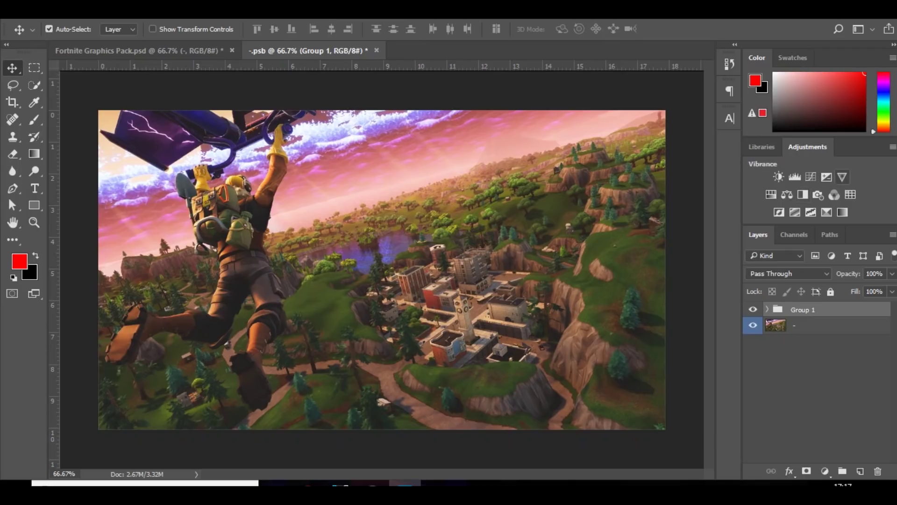
Step: Add a Vibrance adjustment above the group with vibrance +28, and compare the image with it hidden and shown
left_click(842, 177)
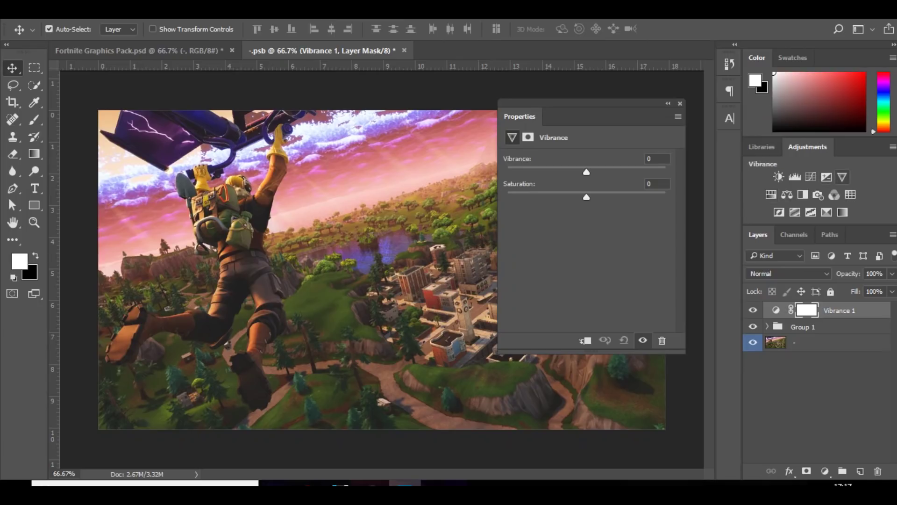
left_click_drag(586, 172, 608, 172)
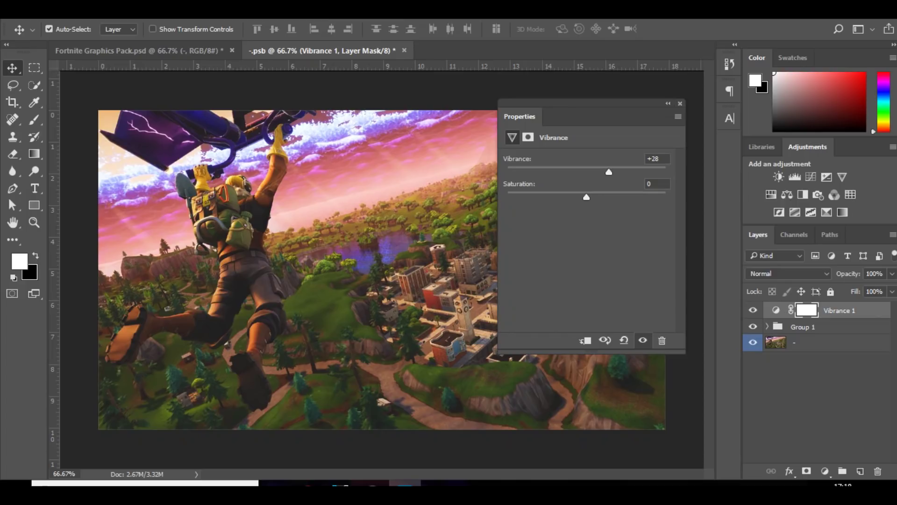
left_click(680, 103)
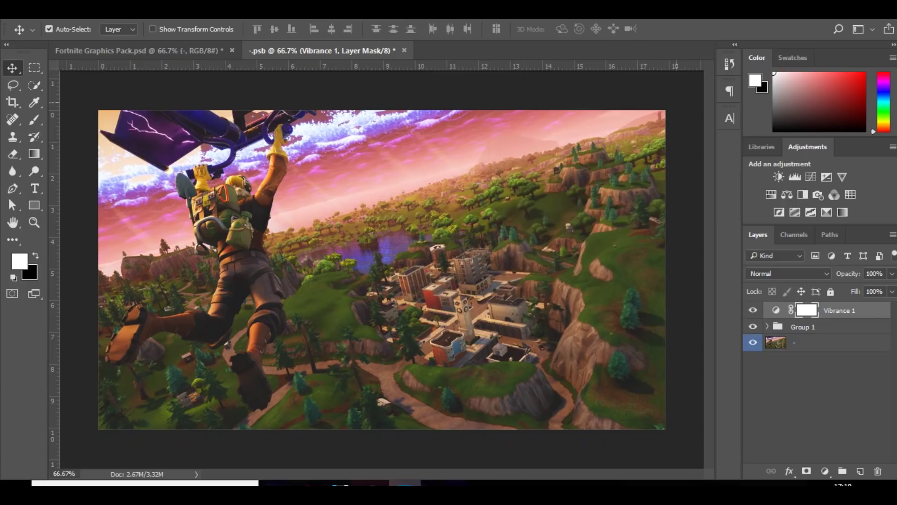
left_click(752, 310)
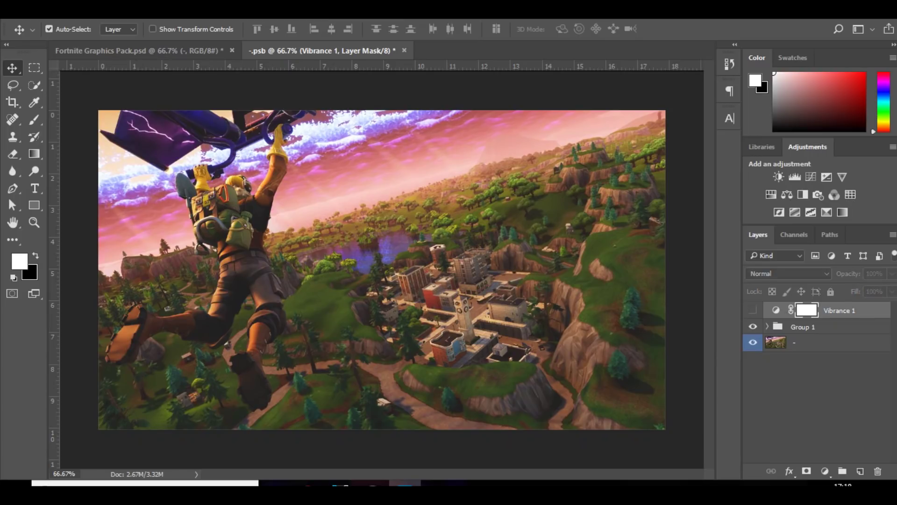
left_click(753, 310)
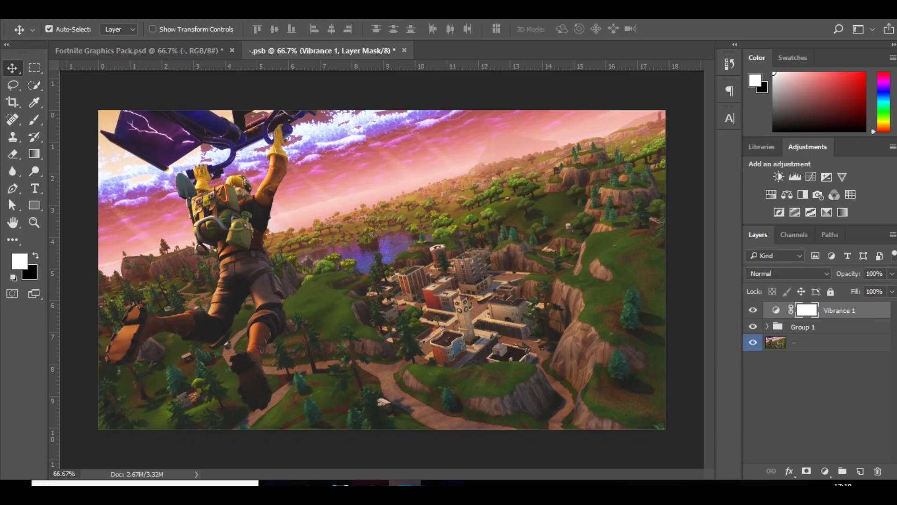
Step: Move the Vibrance adjustment to the bottom of the adjustment group, then delete it
left_click_drag(840, 310, 822, 384)
left_click(768, 309)
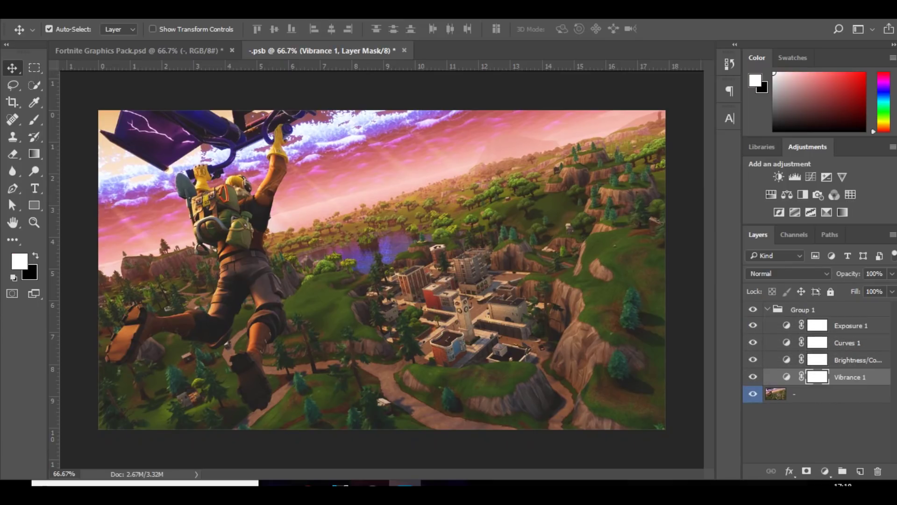
key("Delete")
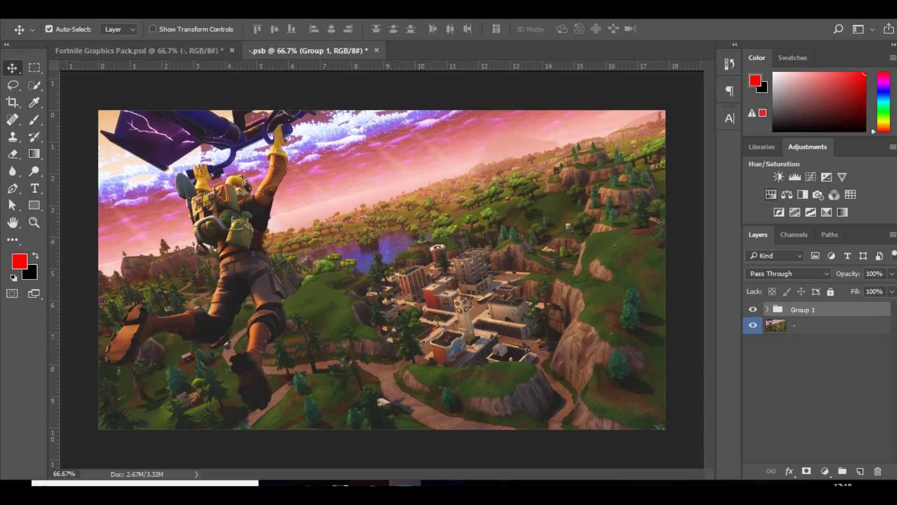
Step: Add a Color Balance adjustment that shifts the midtones slightly towards red and yellow, and compare the image with it hidden and shown
left_click(786, 194)
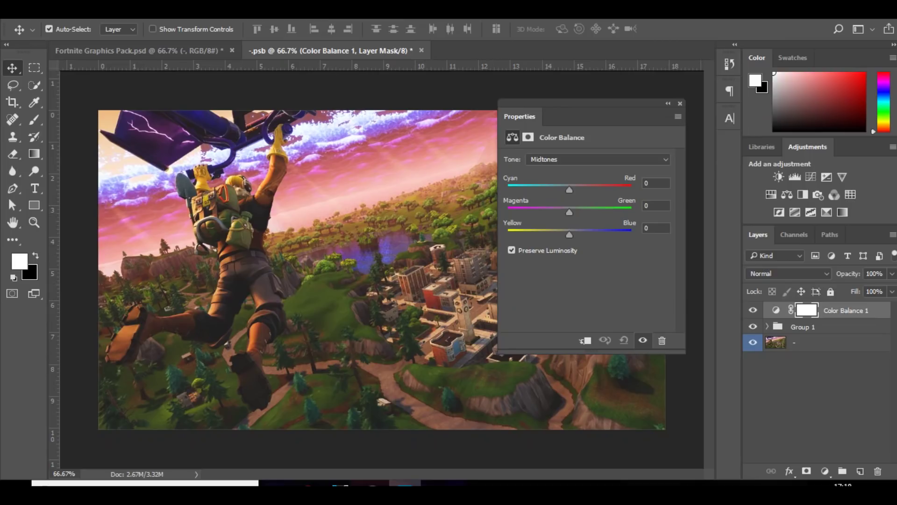
mouse_move(569, 190)
left_mouse_down()
mouse_move(557, 190)
mouse_move(573, 189)
left_mouse_up()
left_click_drag(569, 234, 567, 189)
left_click_drag(543, 235, 536, 234)
left_click(679, 103)
left_click(752, 309)
left_click(753, 310)
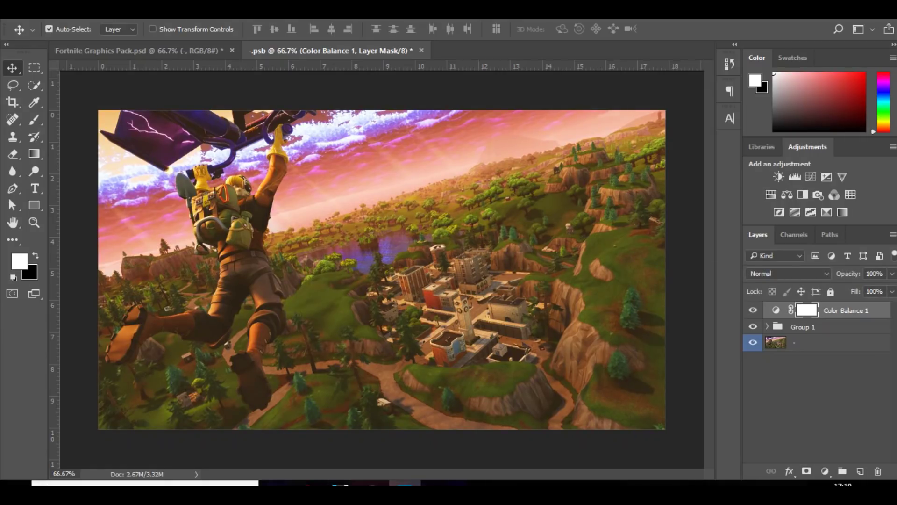
left_click(753, 310)
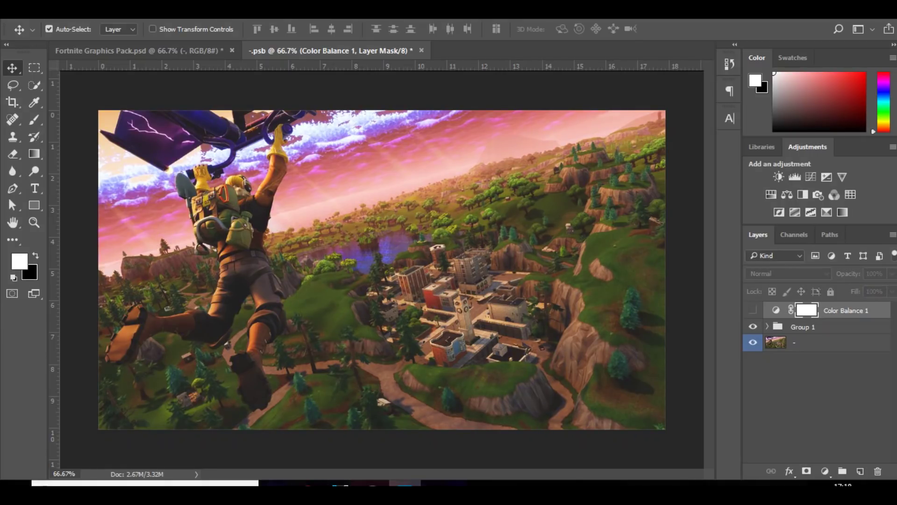
key("ctrl+comma")
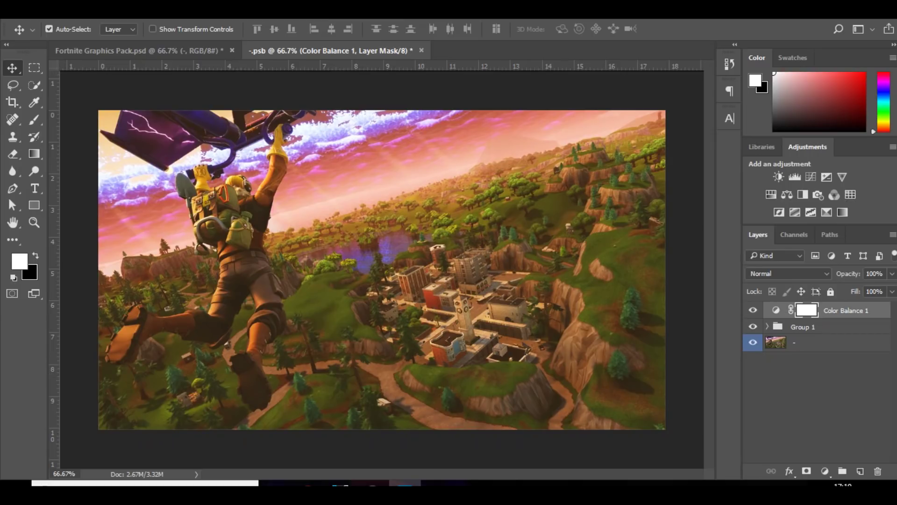
Step: Place the Color Balance layer below Group 1, group the two together, and compare the image with the new group hidden and shown
left_click_drag(844, 309, 845, 336)
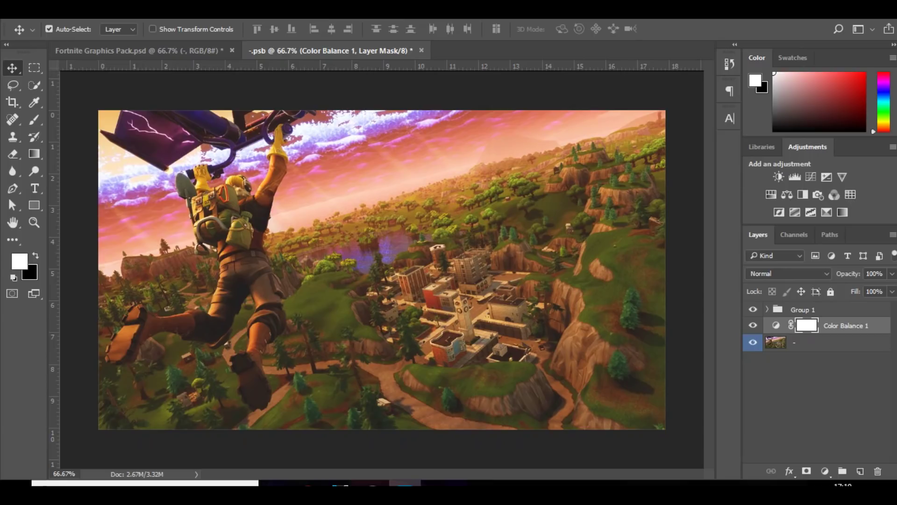
left_click(803, 310)
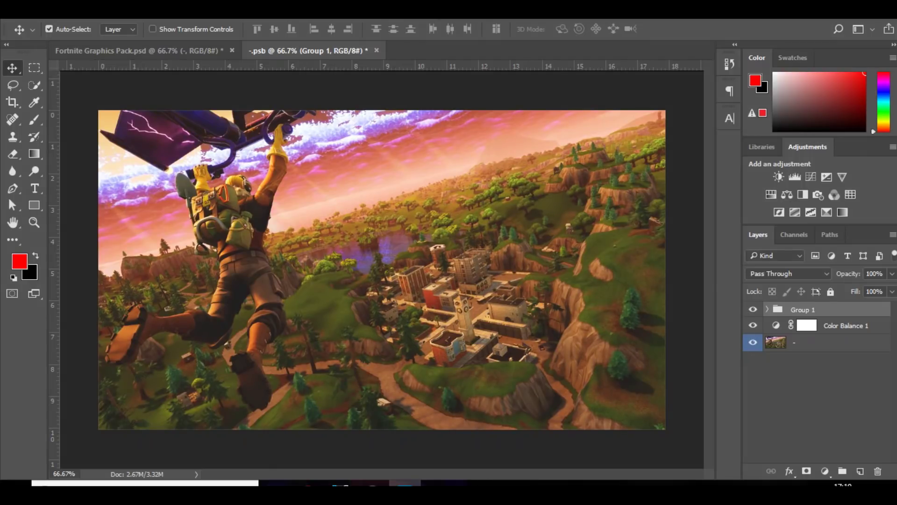
left_click(807, 325, "shift")
left_click(806, 325, "shift")
left_click(846, 325, "shift")
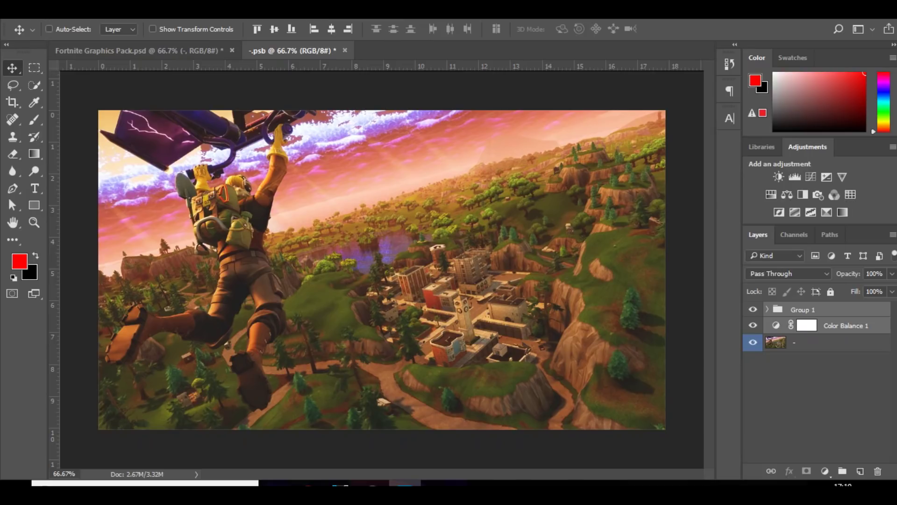
key("ctrl+g")
left_click(753, 309)
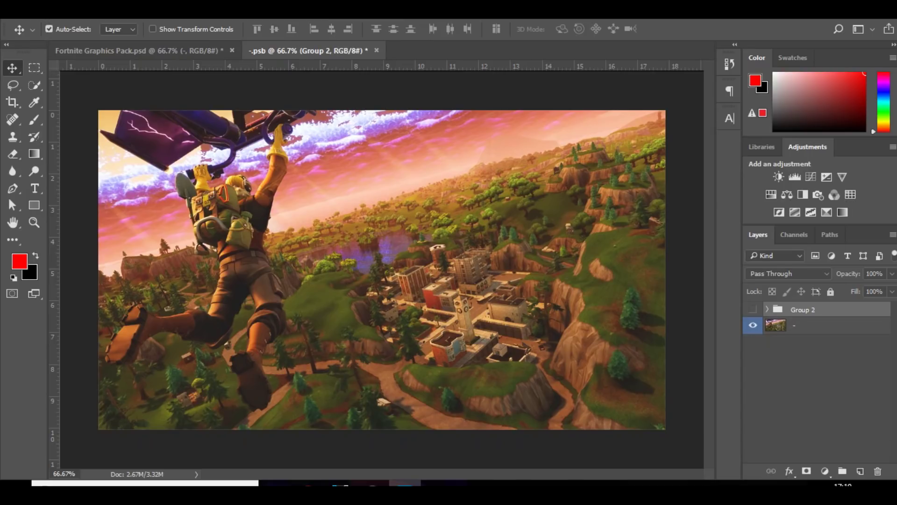
left_click(753, 310)
Step: Paint a soft black vignette along the wallpaper's right and bottom edges on a new layer, using a large brush
left_click(860, 471)
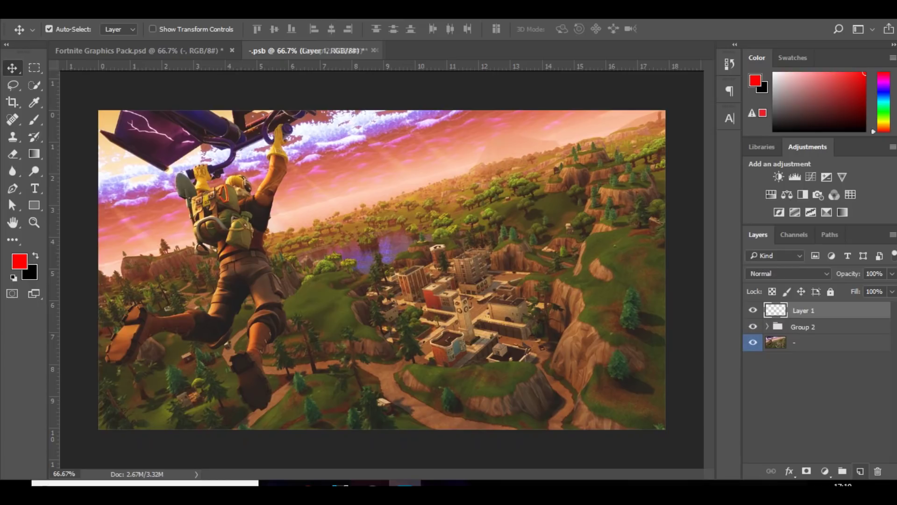
key("b")
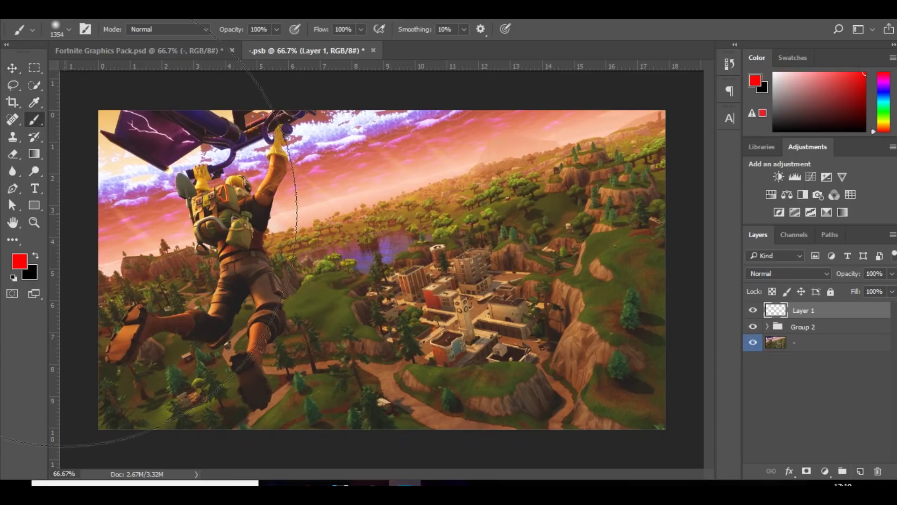
key("x")
key("ctrl+minus")
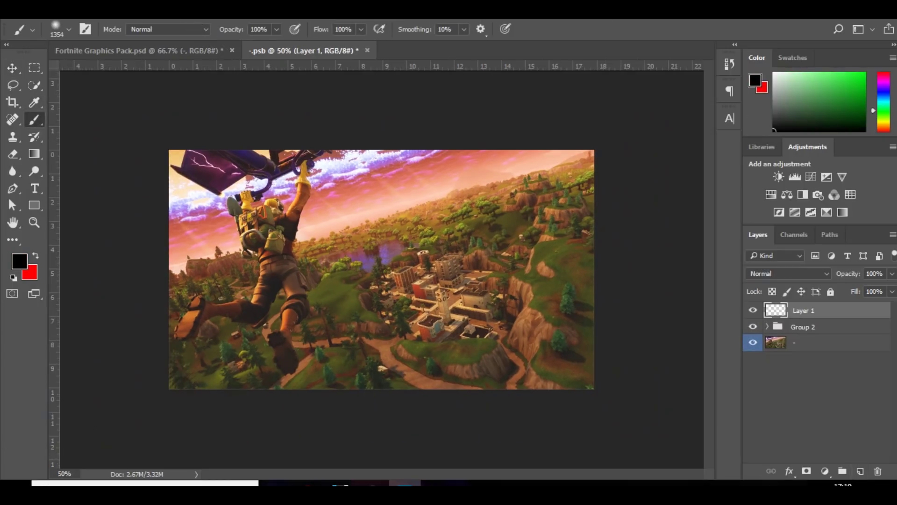
mouse_move(288, 339)
left_mouse_down()
mouse_move(153, 338)
mouse_move(161, 386)
mouse_move(475, 478)
mouse_move(638, 374)
mouse_move(656, 198)
mouse_move(648, 127)
mouse_move(547, 79)
mouse_move(378, 65)
mouse_move(612, 109)
mouse_move(642, 311)
mouse_move(580, 413)
mouse_move(494, 464)
mouse_move(436, 466)
left_mouse_up()
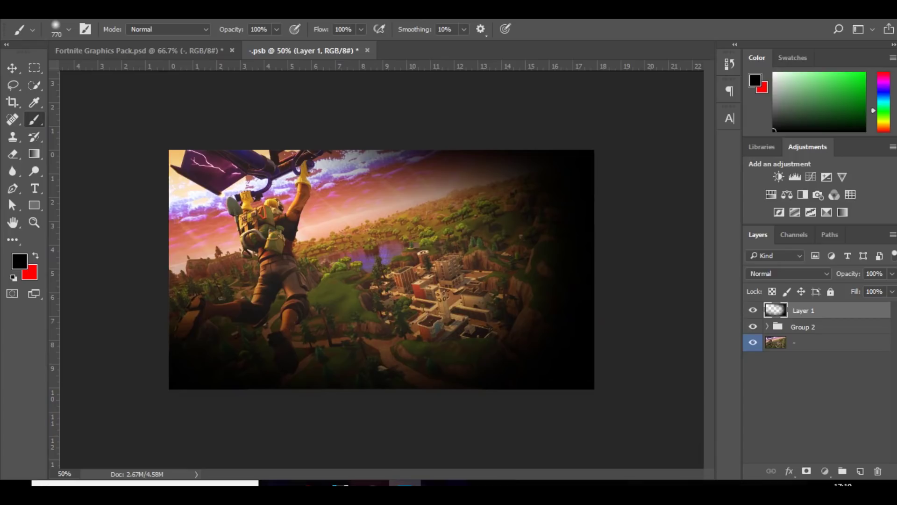
Step: Move the vignette layer below Group 2 and set its opacity to 50%
left_click_drag(805, 311, 804, 335)
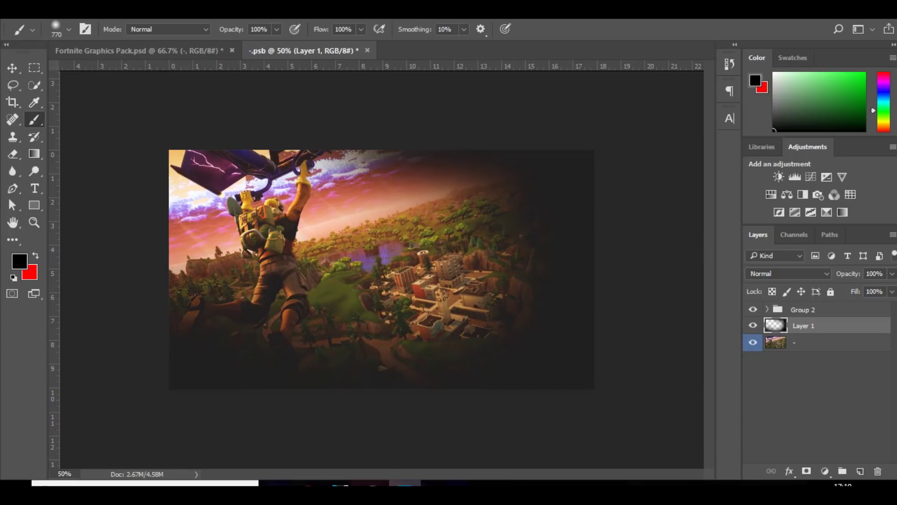
left_click(892, 274)
left_click_drag(892, 290, 861, 290)
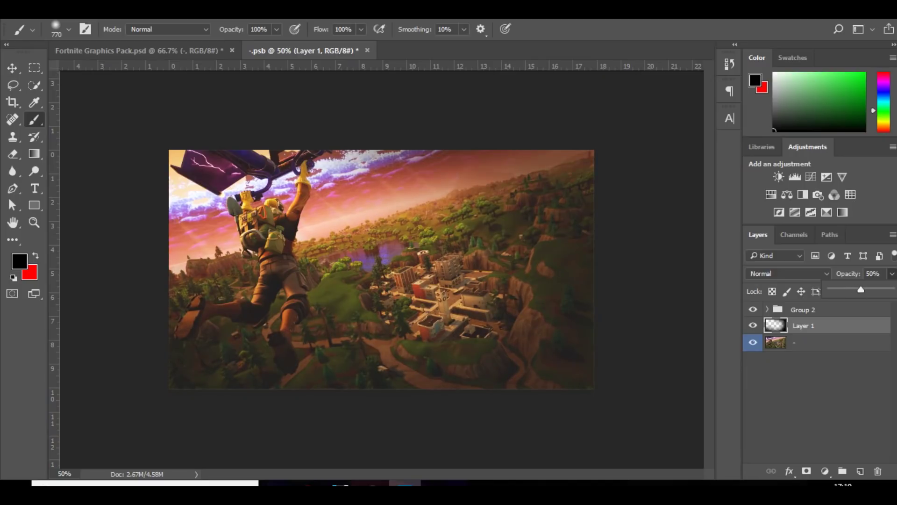
Step: Try a Photo Filter adjustment above Group 2 with Warming Filter (85) and 25% density, keeping the orange filter colour
left_click(805, 310)
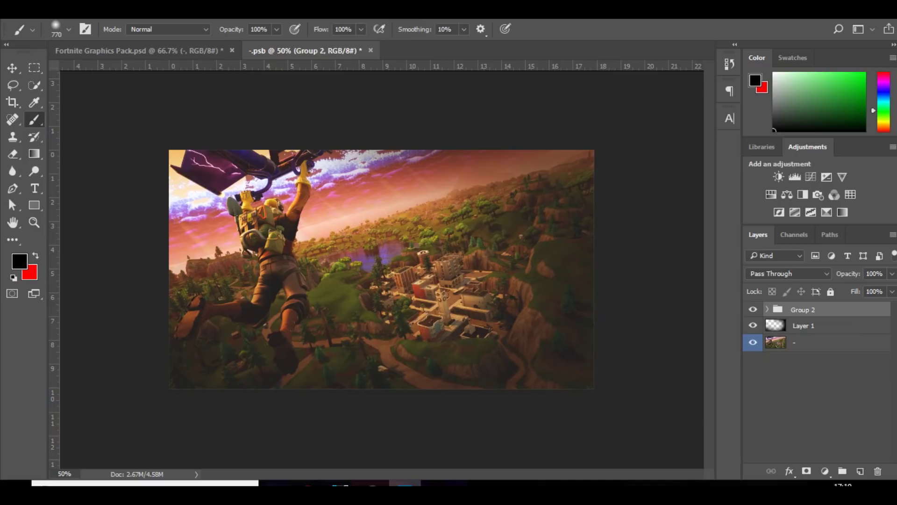
left_click(818, 194)
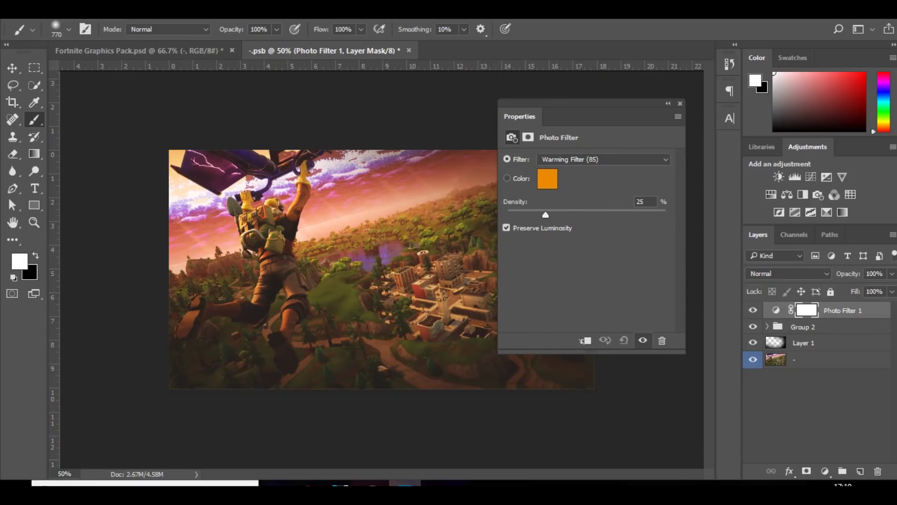
left_click(547, 178)
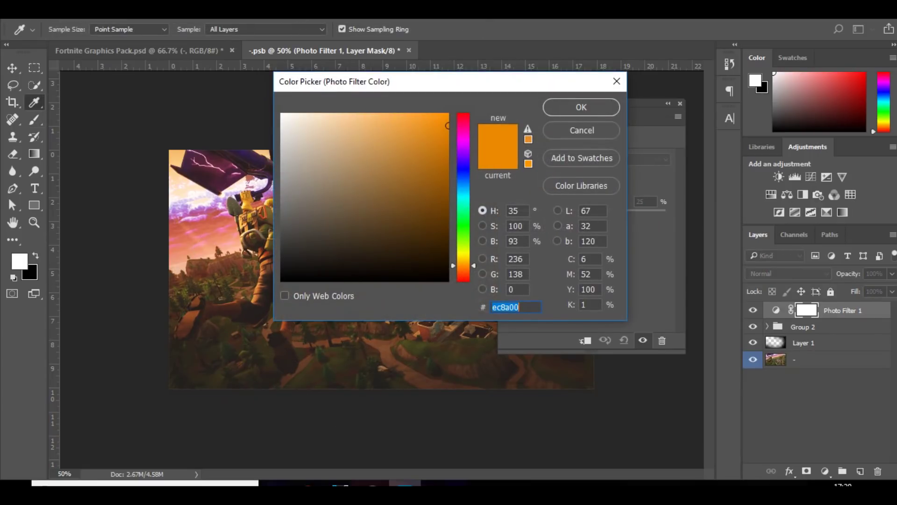
left_click(581, 107)
left_click(679, 103)
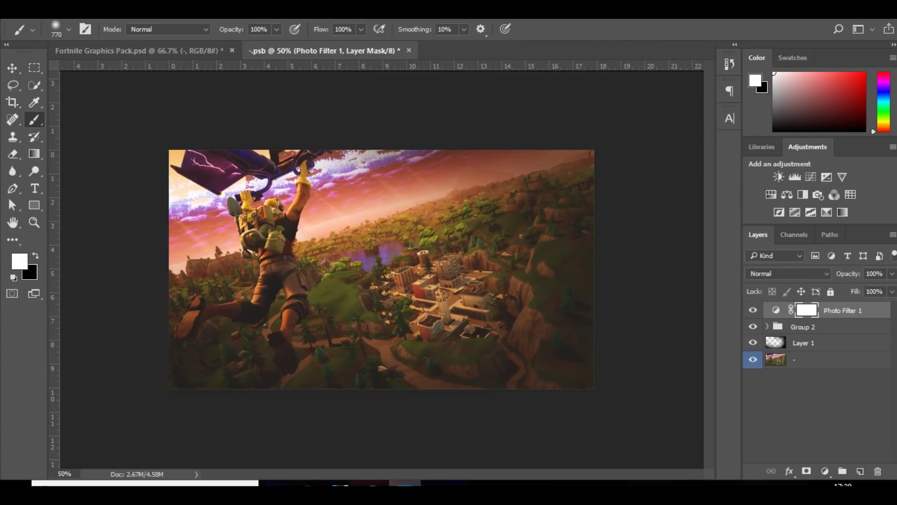
Step: Compare the wallpaper with the Photo Filter hidden and shown, then remove the Photo Filter layer
key("ctrl+plus")
key("ctrl+plus")
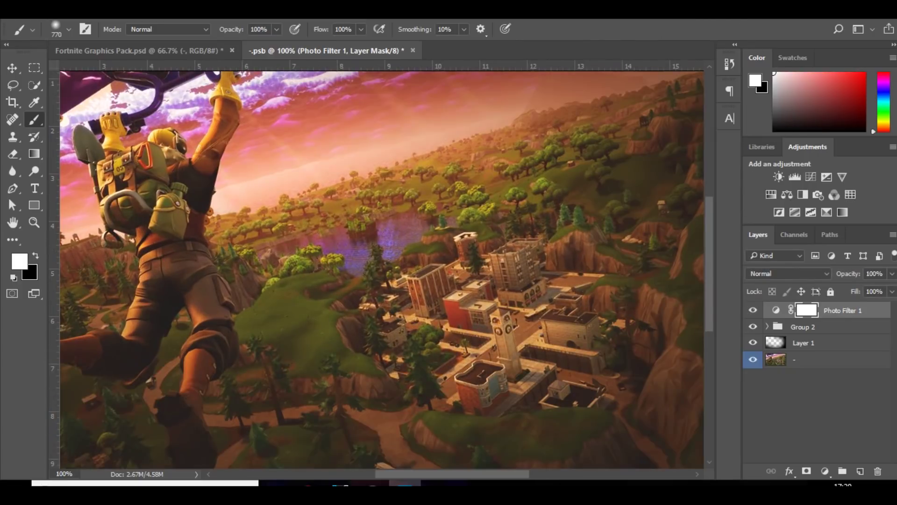
left_click(753, 310)
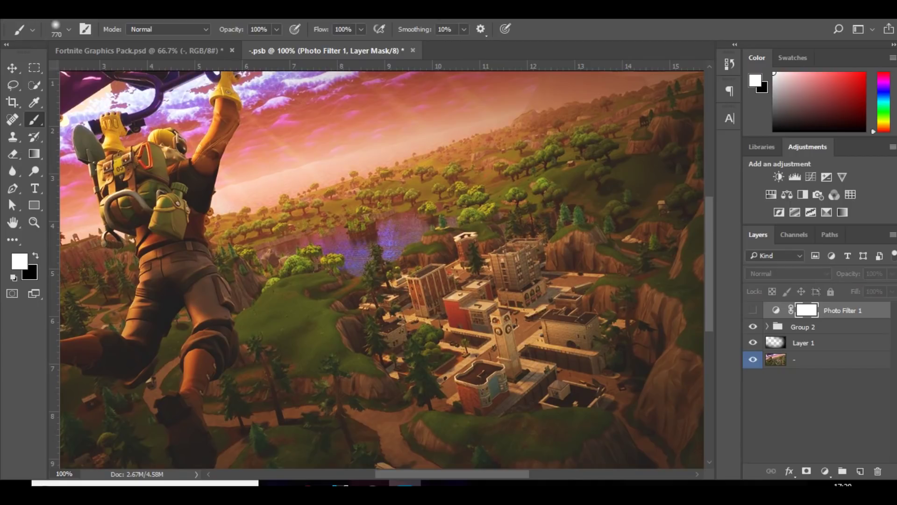
key("ctrl+comma")
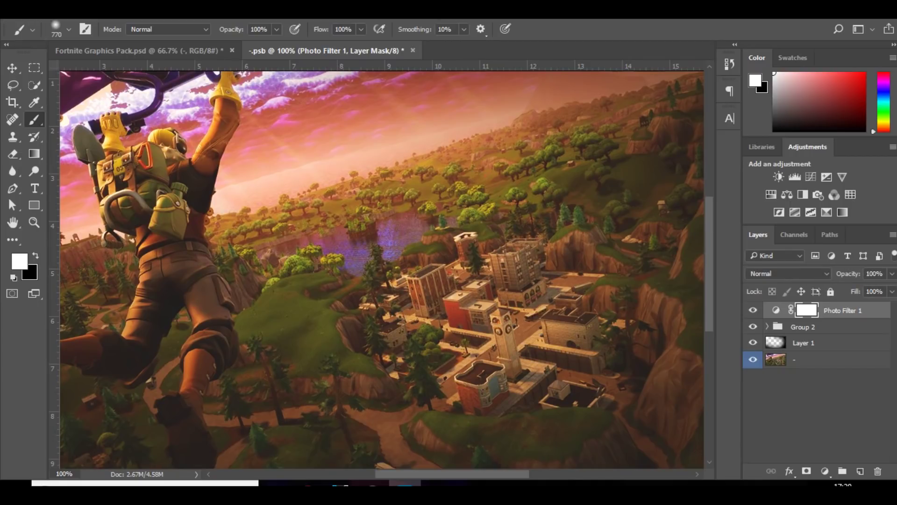
key("ctrl+minus")
key("ctrl+minus")
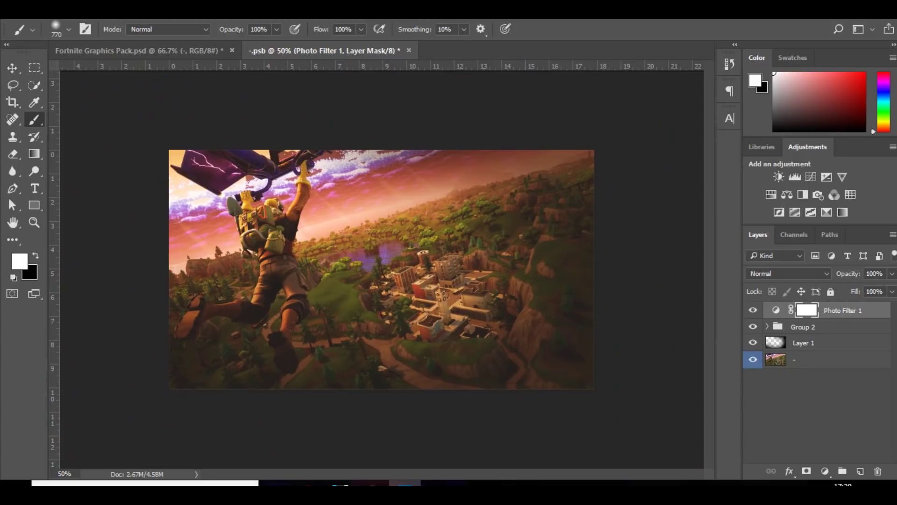
left_click_drag(843, 310, 843, 327)
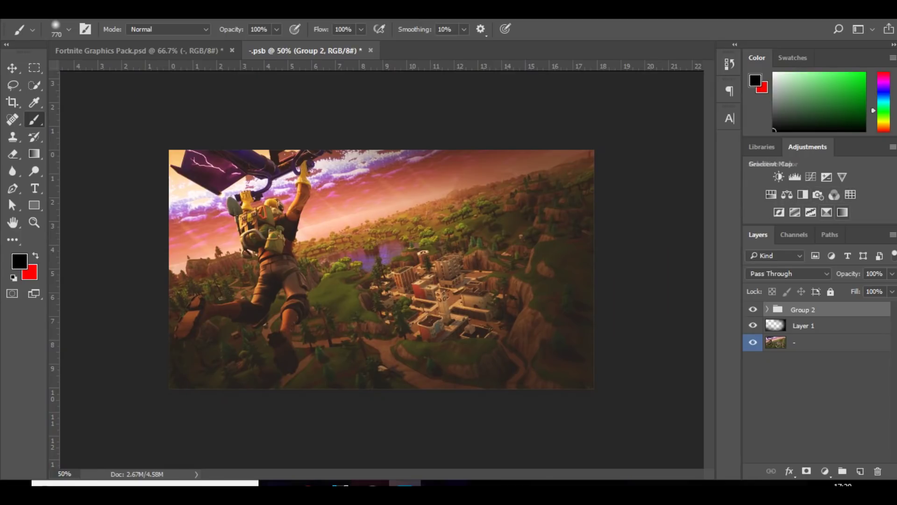
Step: Try a black-to-red Gradient Map adjustment above Group 2 with different blend modes, including Screen, Overlay and Pin Light
left_click(827, 212)
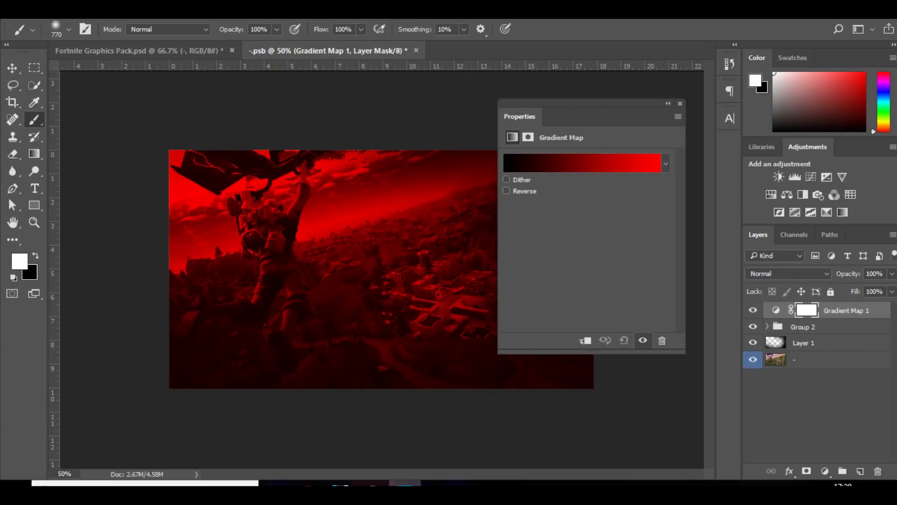
left_click(679, 103)
left_click(789, 274)
left_click(778, 136)
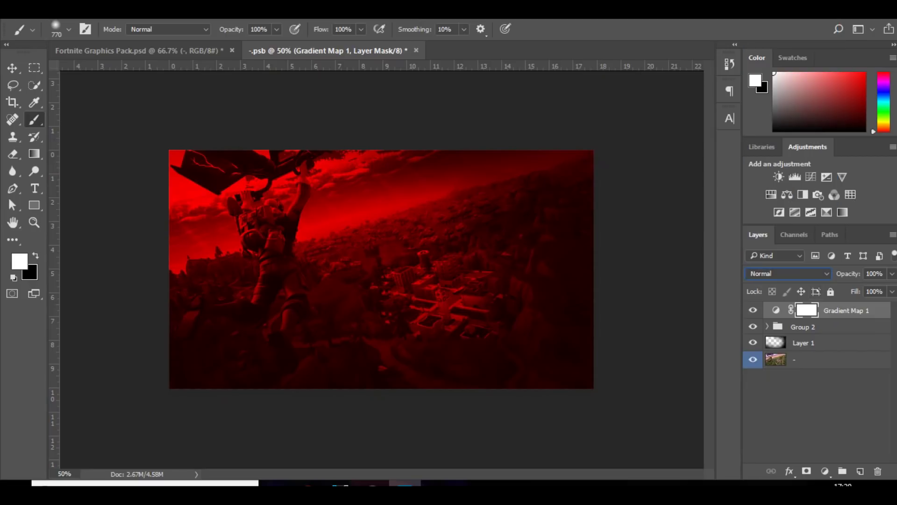
key("Down")
key("Down")
key("Down")
key("Down")
key("Down")
key("Down")
key("Down")
key("Down")
key("Down")
key("Up")
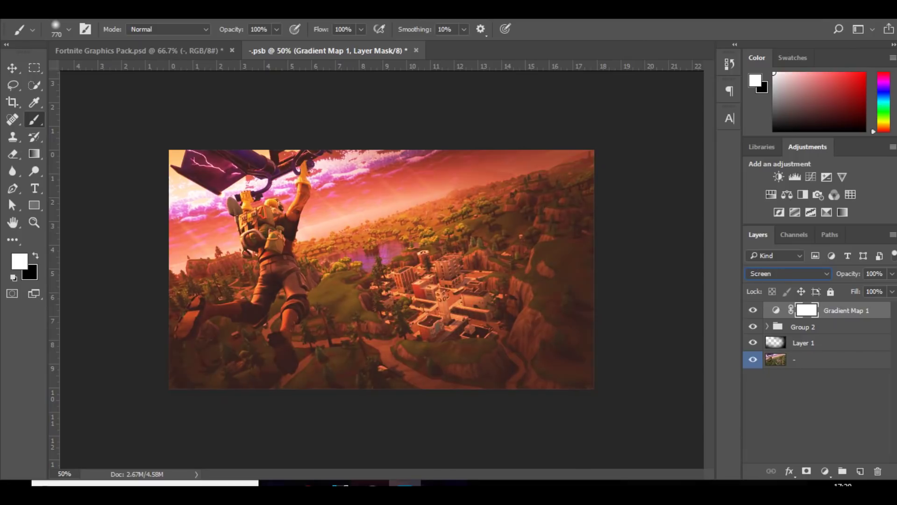
key("Down")
key("Down")
key("Down")
key("Down")
key("Down")
key("Down")
key("Down")
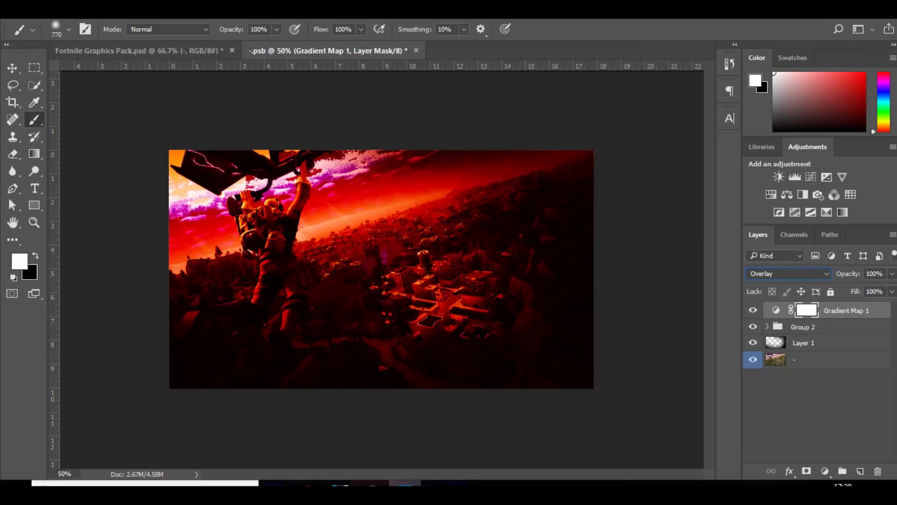
key("Down")
key("Down")
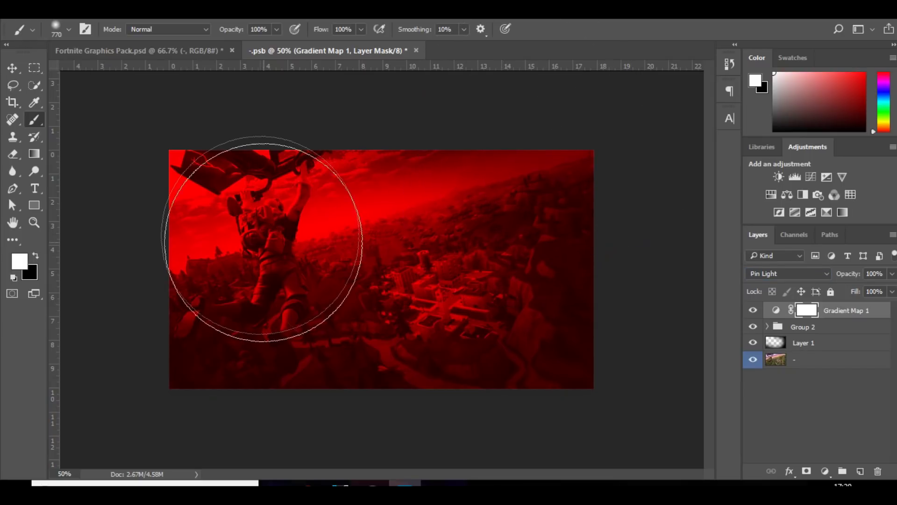
Step: Move the Gradient Map layer directly above the wallpaper layer, then delete it
key("ctrl+bracketleft")
key("ctrl+bracketleft")
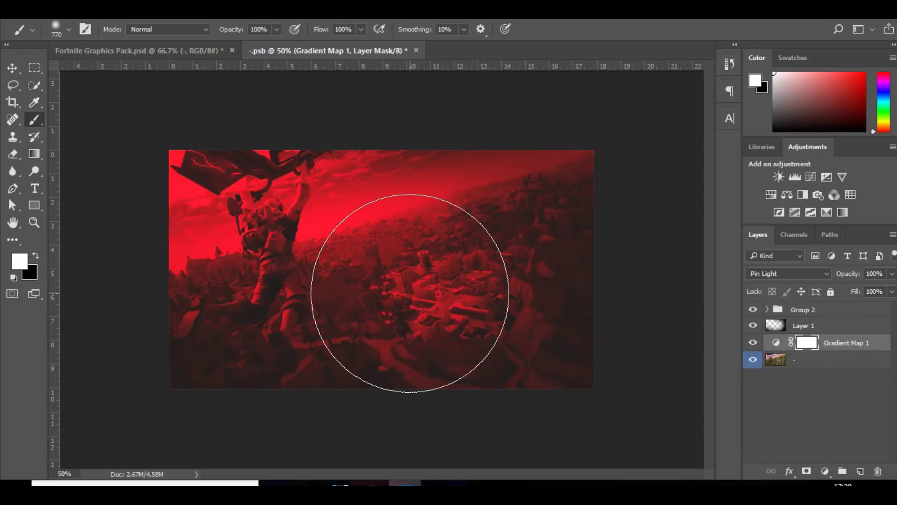
key("Delete")
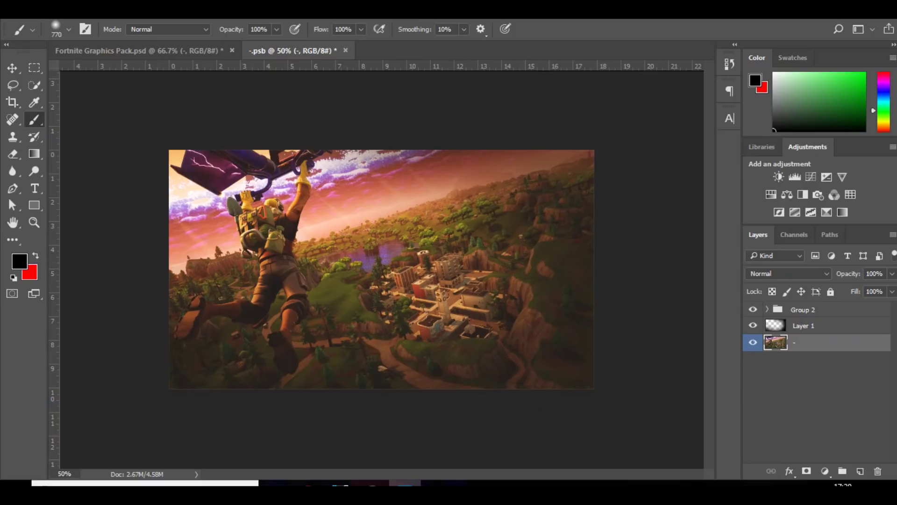
Step: Switch to the Move tool
left_click(12, 68)
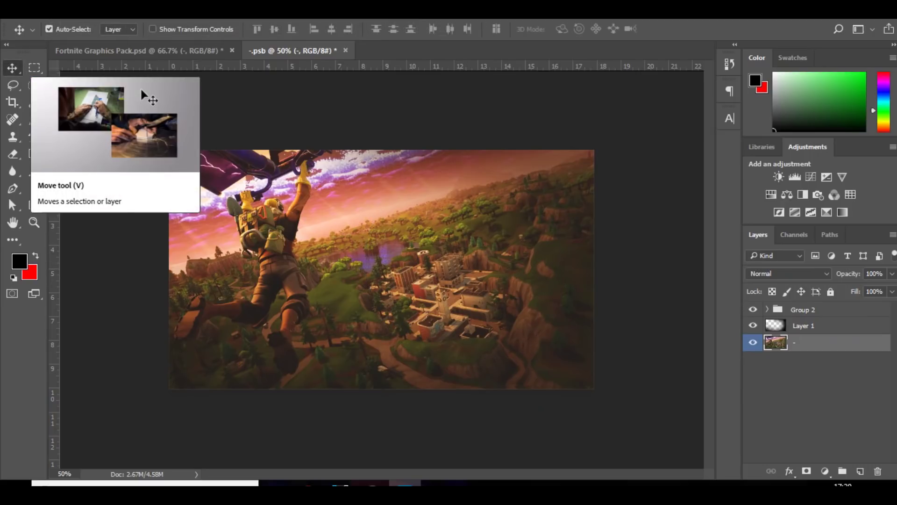